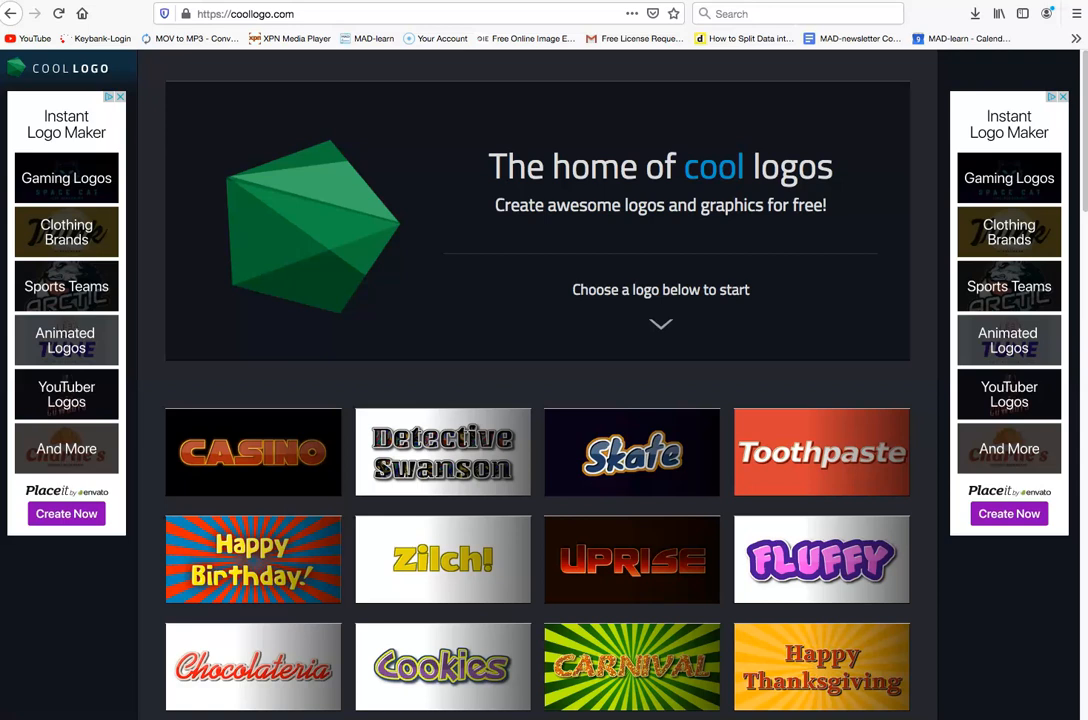
Browse the logo style gallery and open the yellow Zilch! logo for editing
scroll(527, 511, "down", 1)
scroll(527, 511, "down", 10)
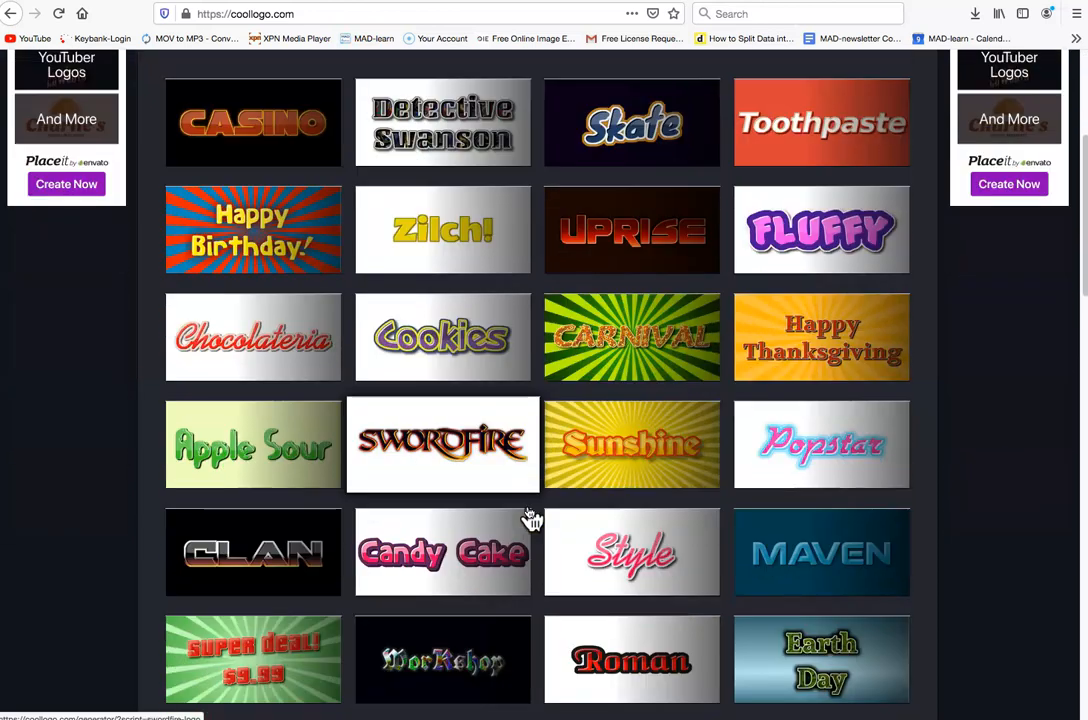
scroll(532, 518, "down", 6)
scroll(532, 518, "up", 7)
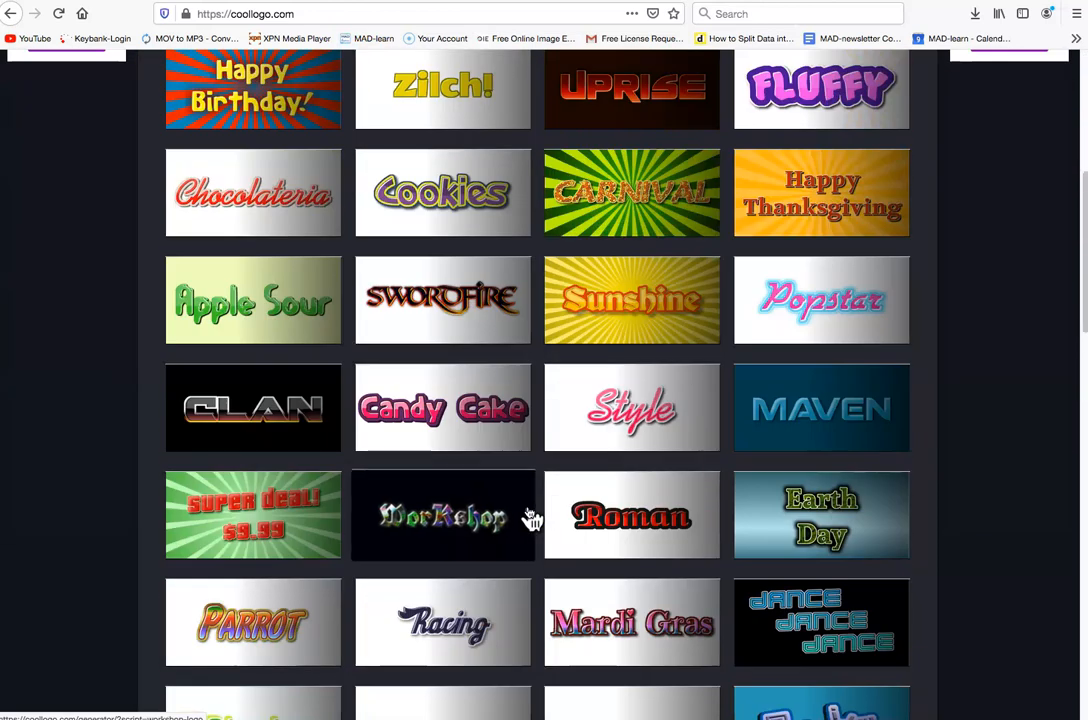
scroll(532, 518, "up", 7)
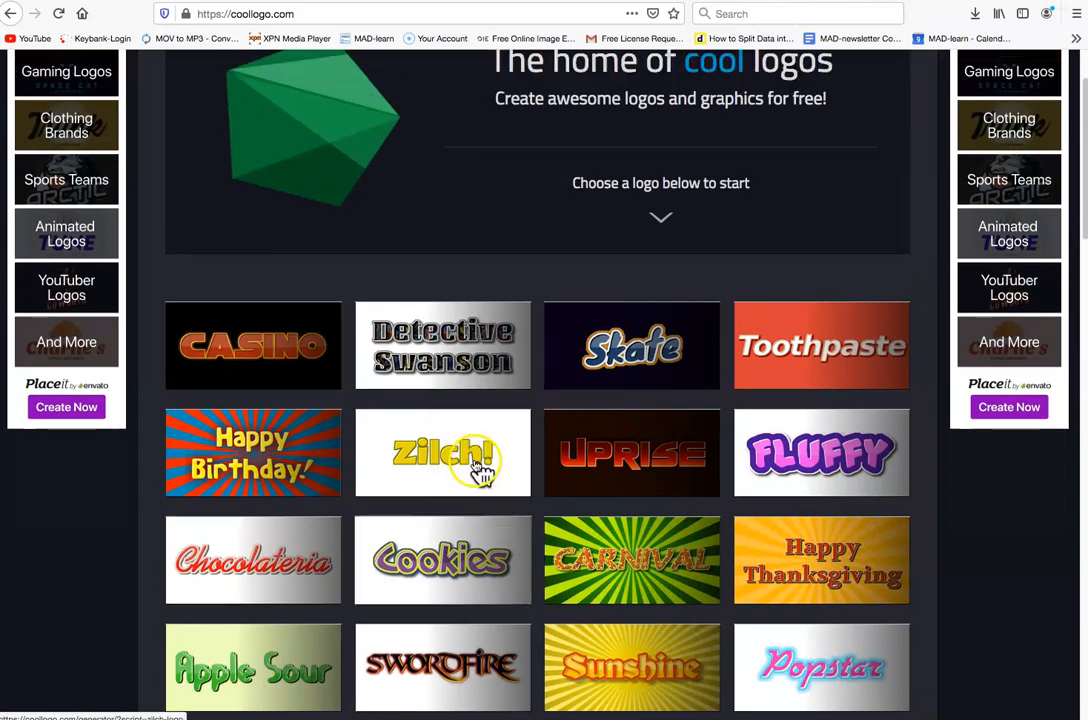
left_click(447, 460)
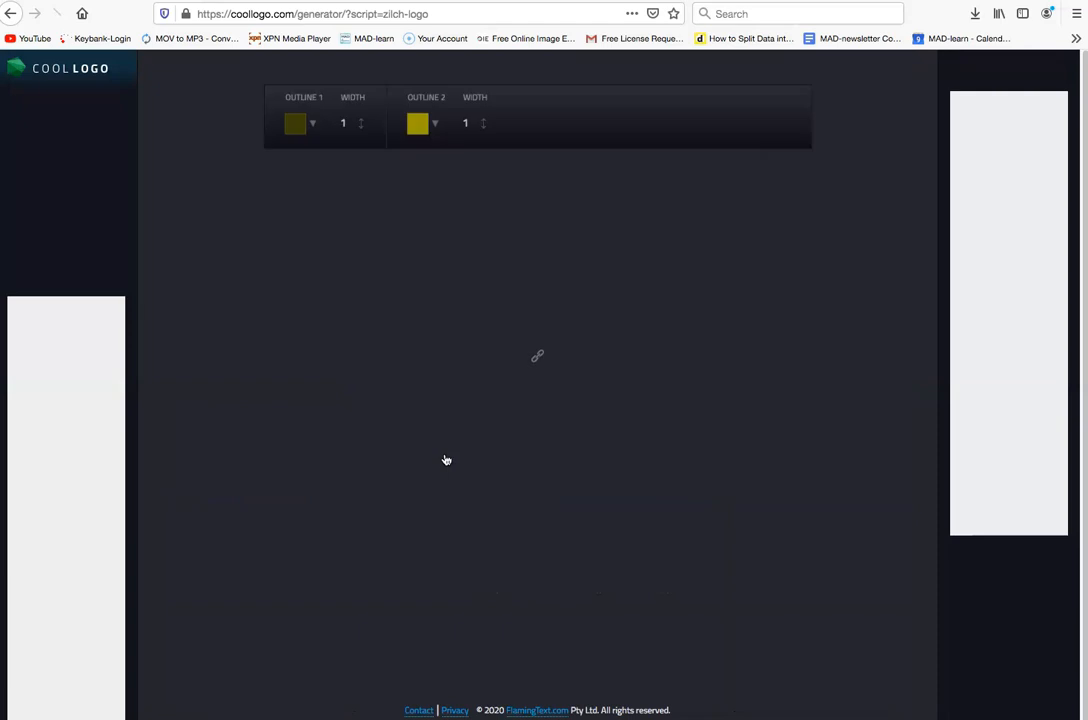
Replace the logo's sample text with "Lighthouses"
left_click(295, 148)
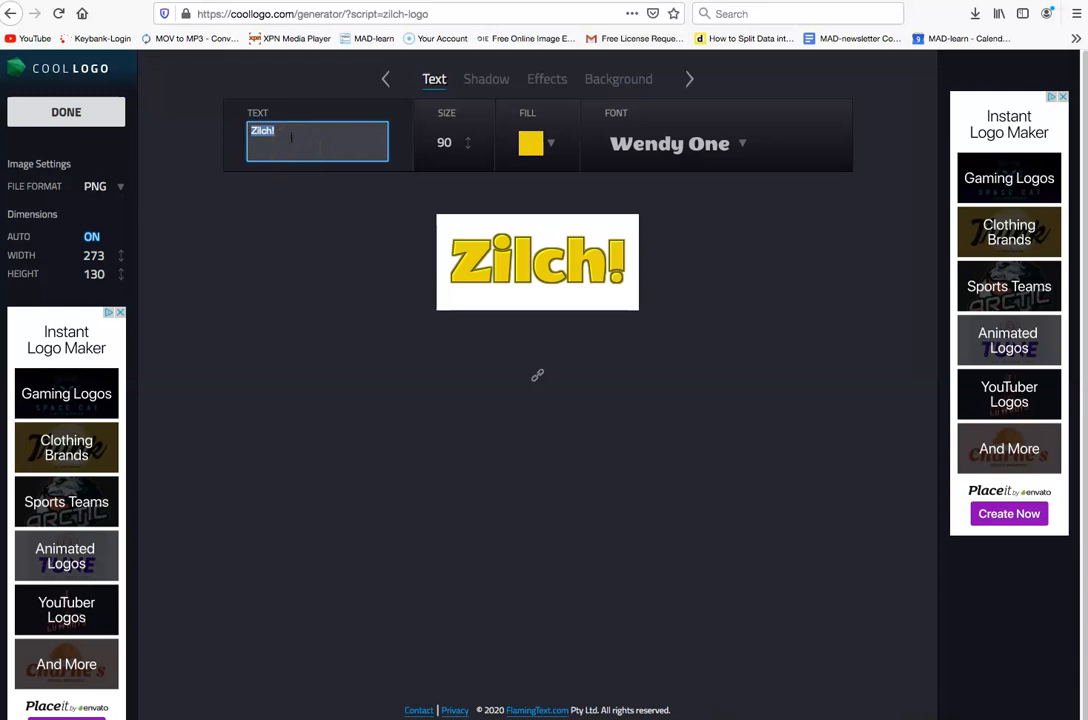
type("Light")
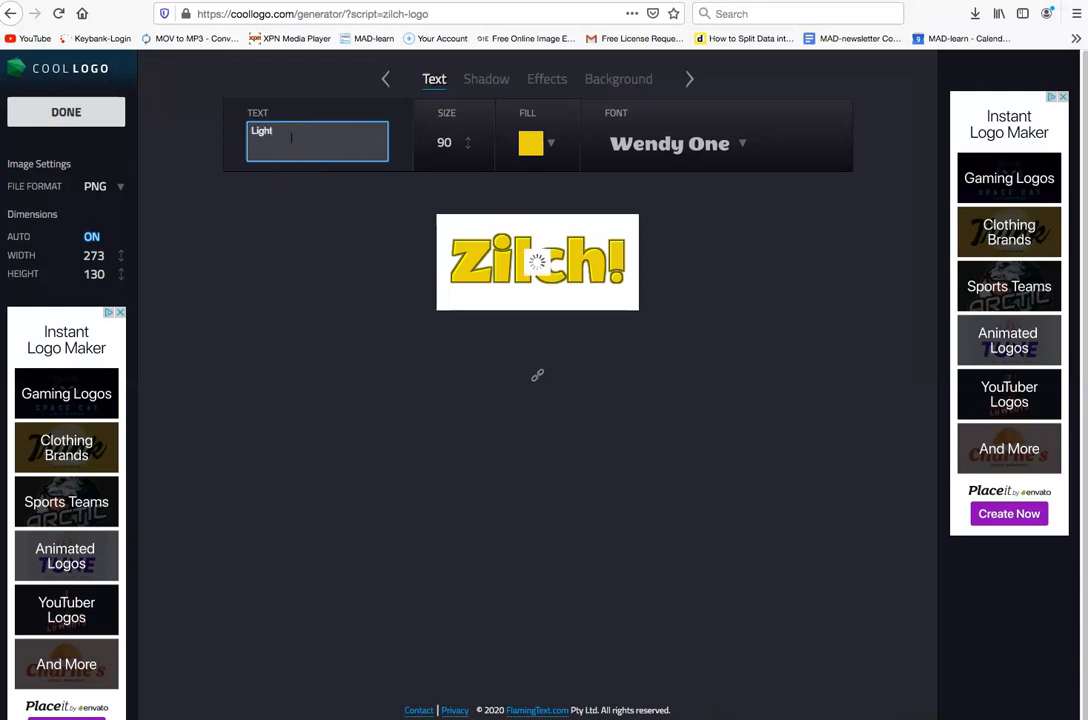
type("houses")
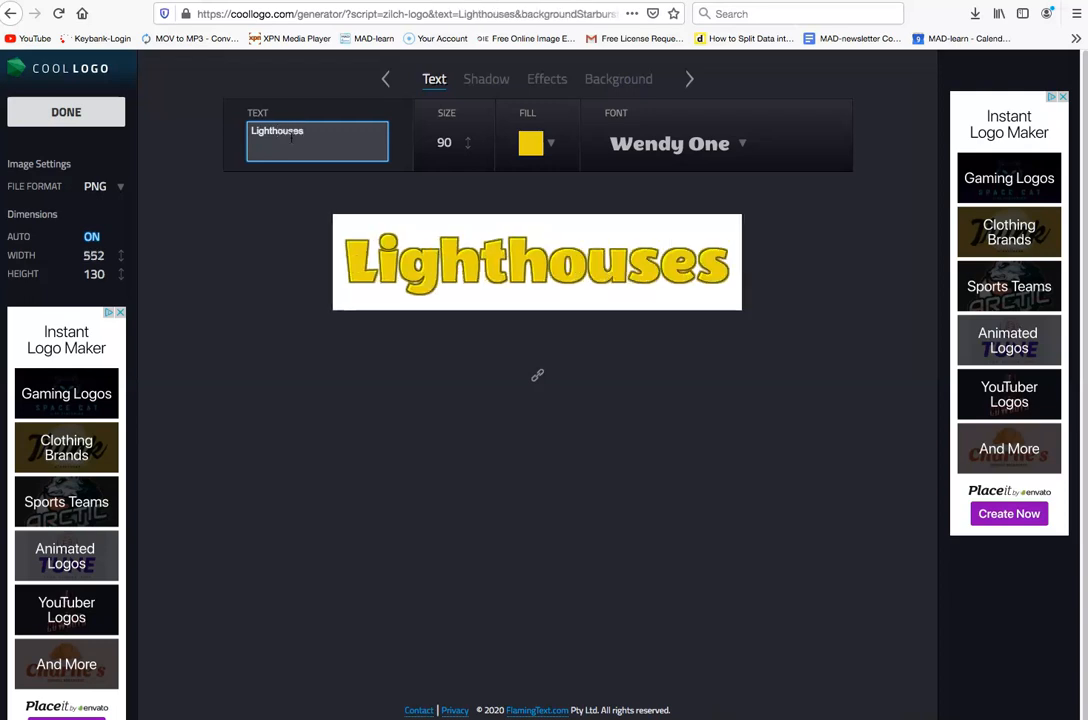
double_click(328, 138)
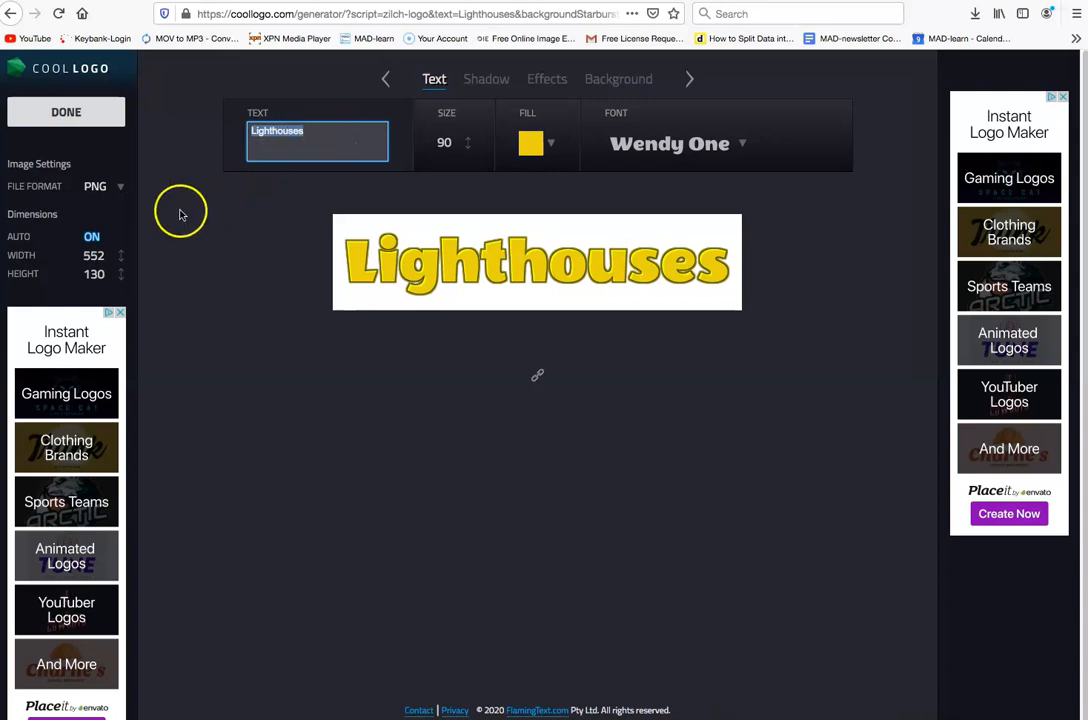
Set the logo image dimensions to 1280 wide and 270 high
left_click(107, 257)
key("BackSpace")
key("BackSpace")
key("BackSpace")
type("1280")
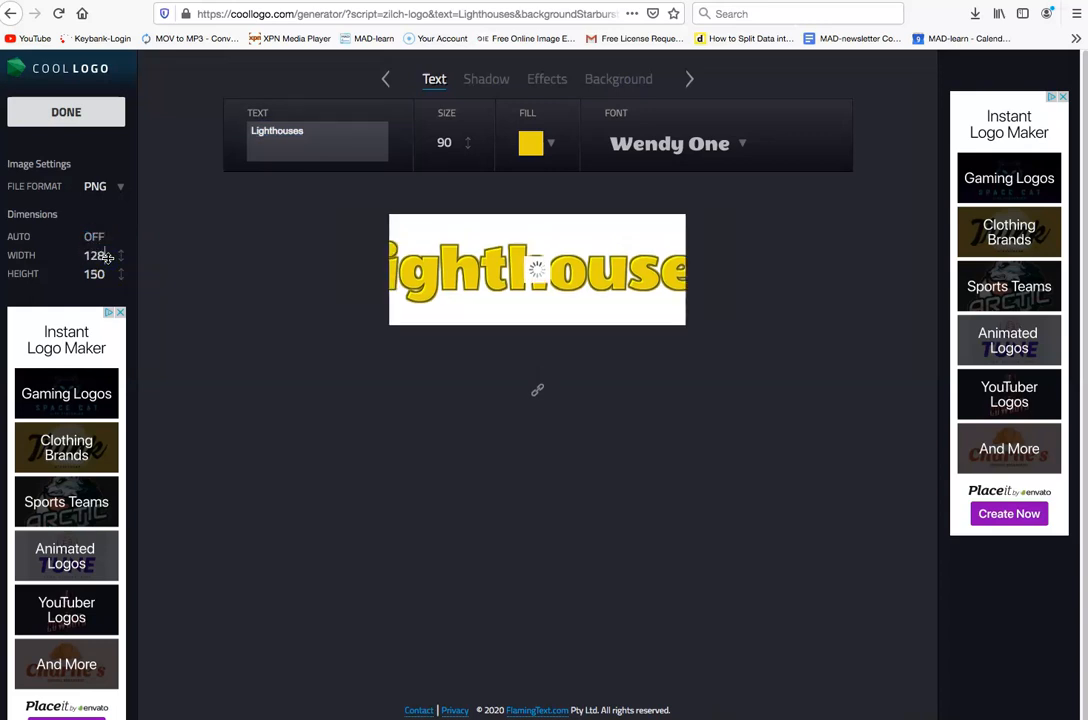
left_click(103, 275)
key("BackSpace")
key("BackSpace")
key("BackSpace")
type("270")
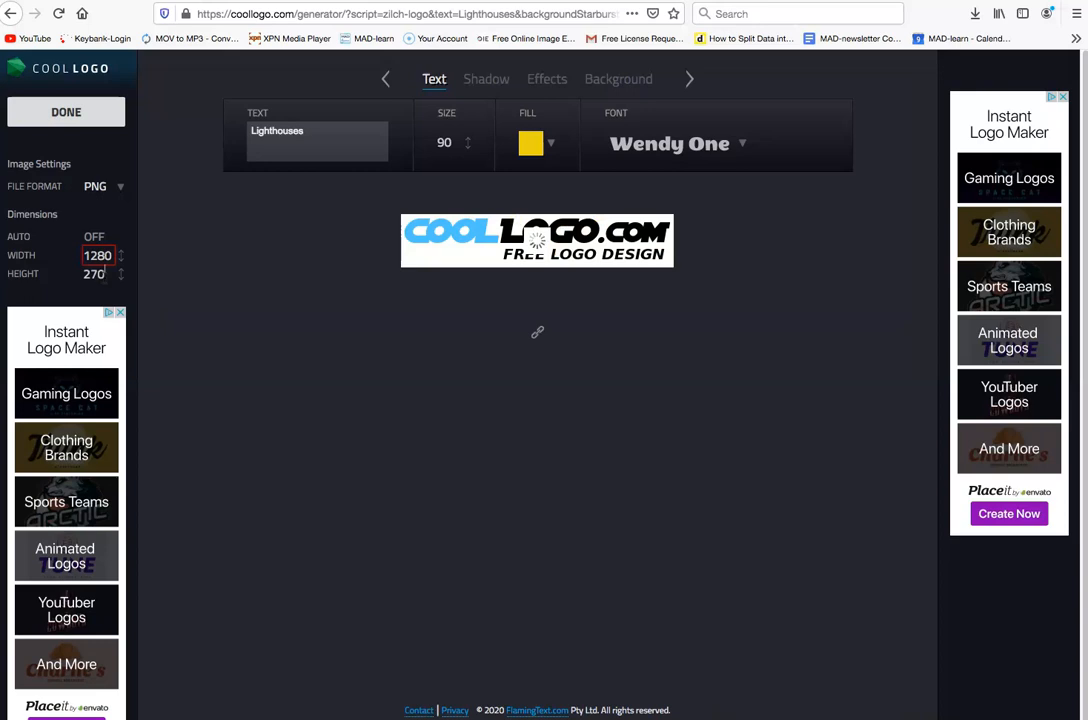
left_click(140, 277)
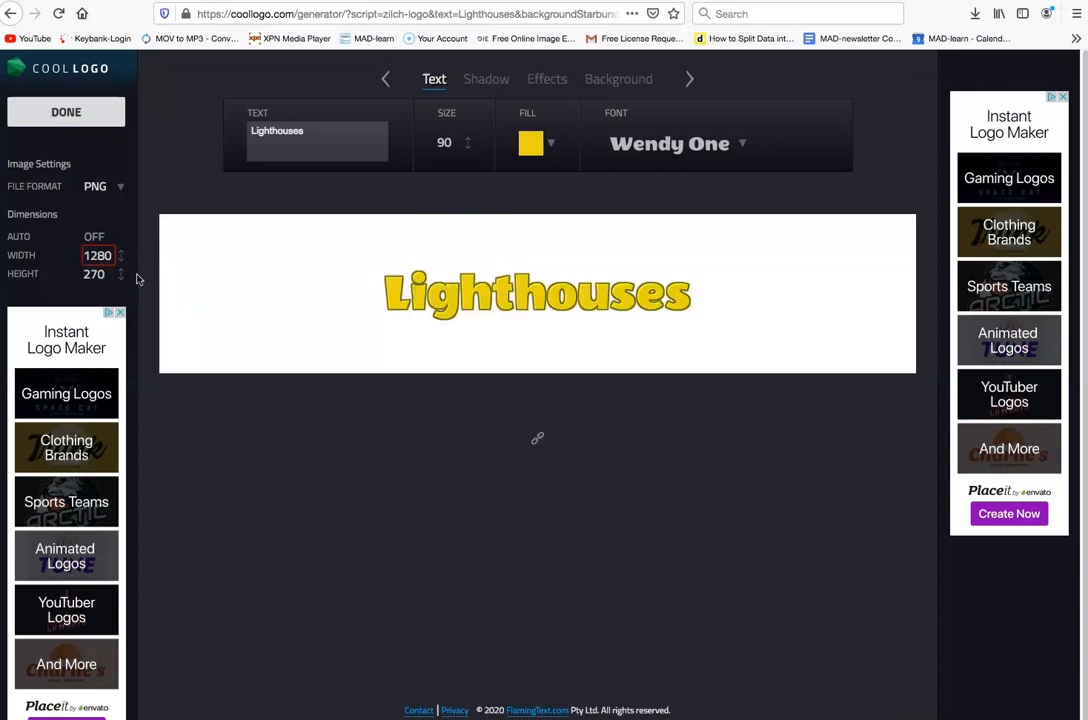
Enlarge the logo text, trying sizes 180 and 200 and settling on 210
left_click(452, 180)
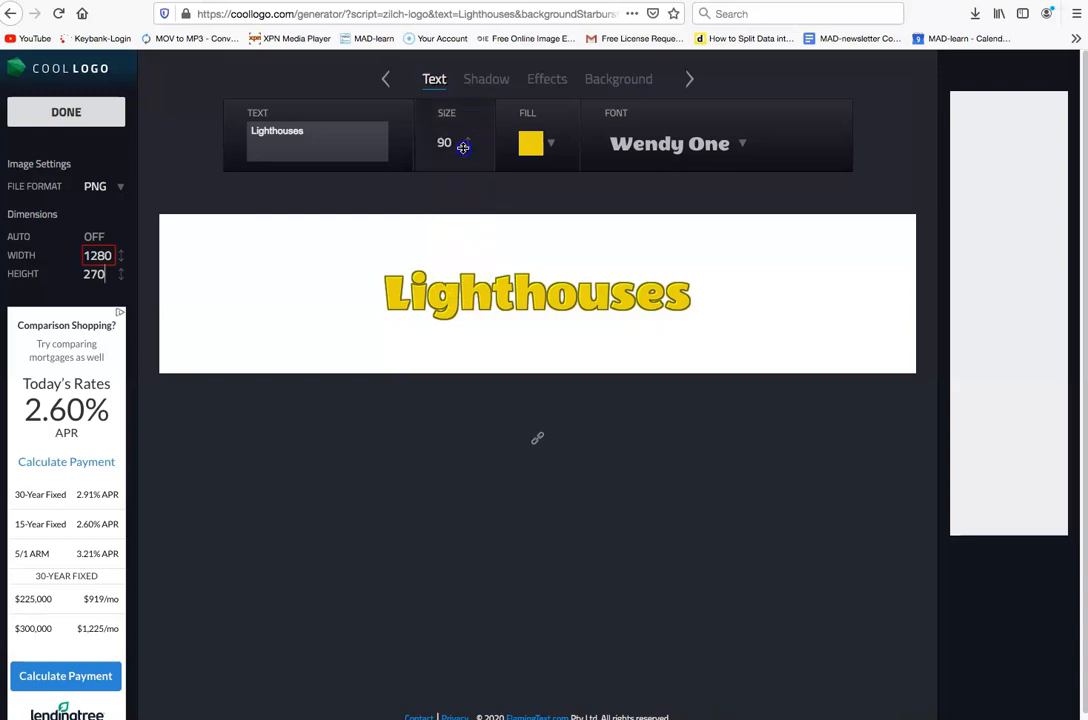
key("BackSpace")
key("BackSpace")
type("180")
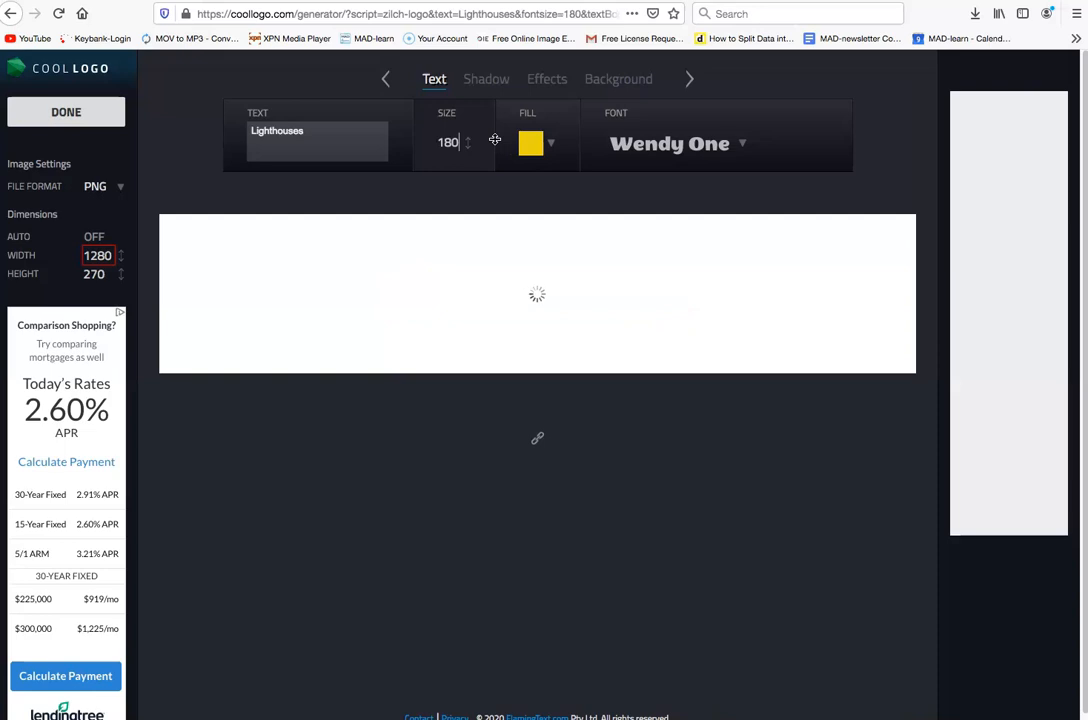
key("BackSpace")
key("BackSpace")
key("BackSpace")
type("200")
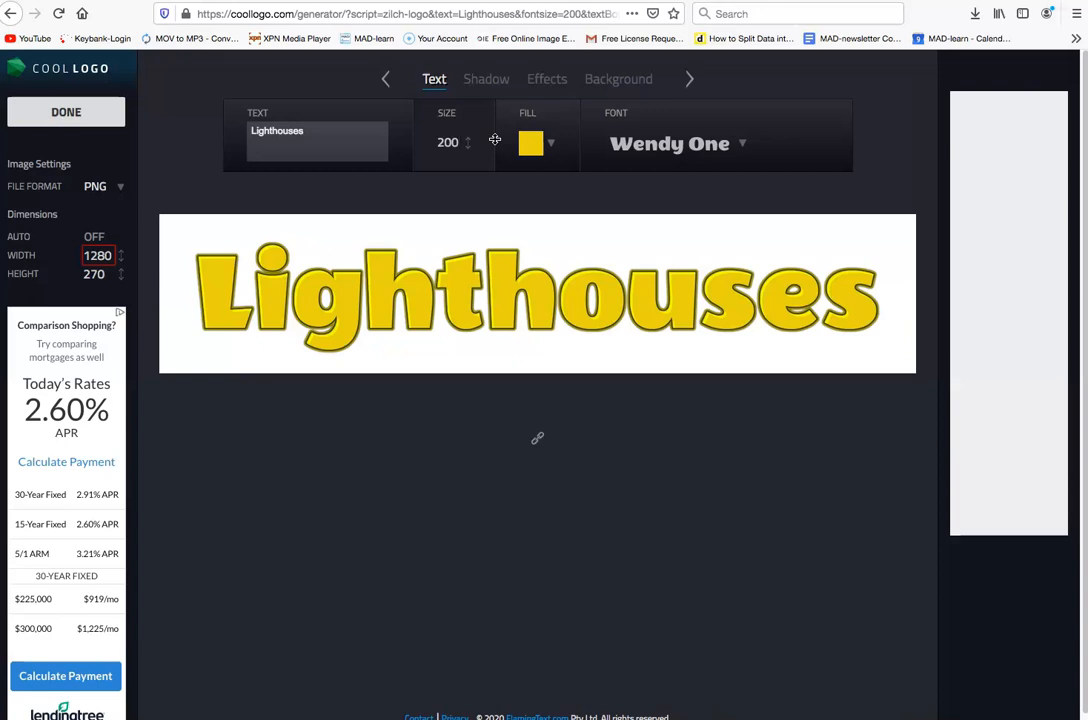
type("210")
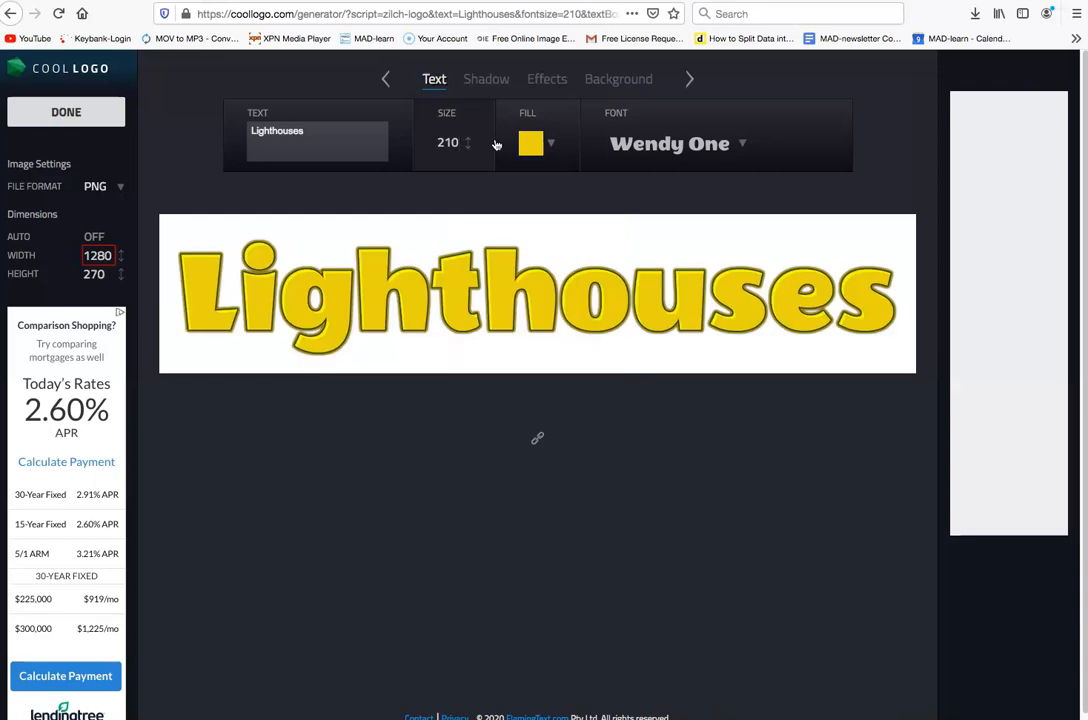
Change the fill colour of the Lighthouses text to a medium blue
left_click(557, 150)
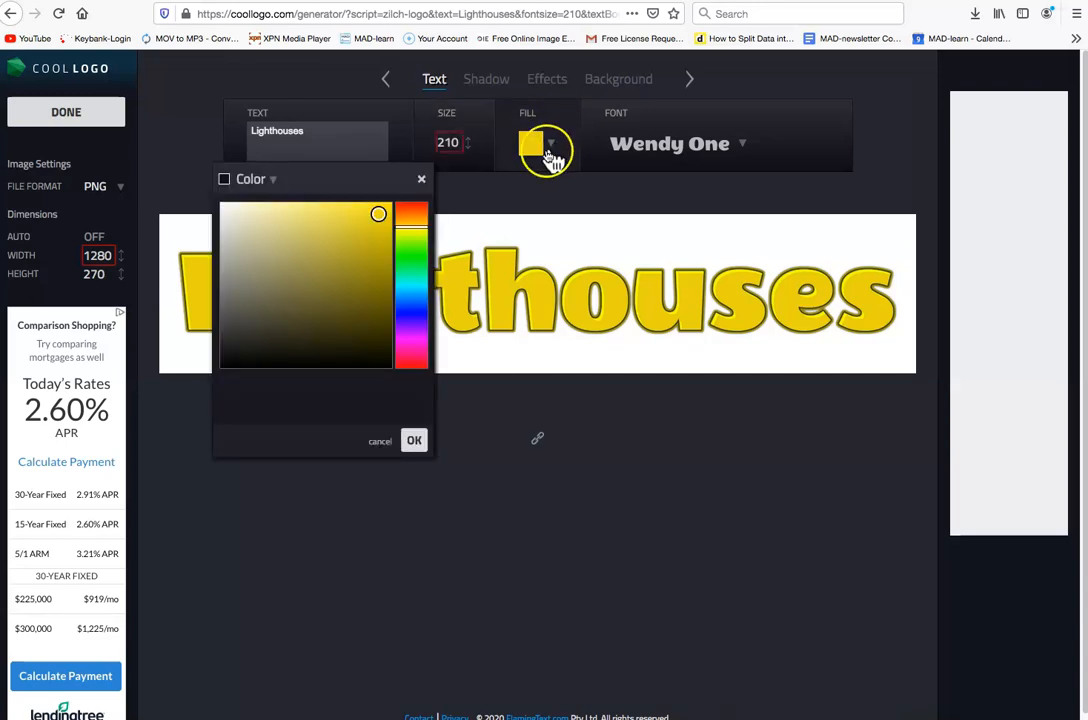
left_click(408, 259)
mouse_move(408, 259)
left_mouse_down()
mouse_move(413, 325)
mouse_move(416, 311)
left_mouse_up()
left_click_drag(390, 214, 354, 227)
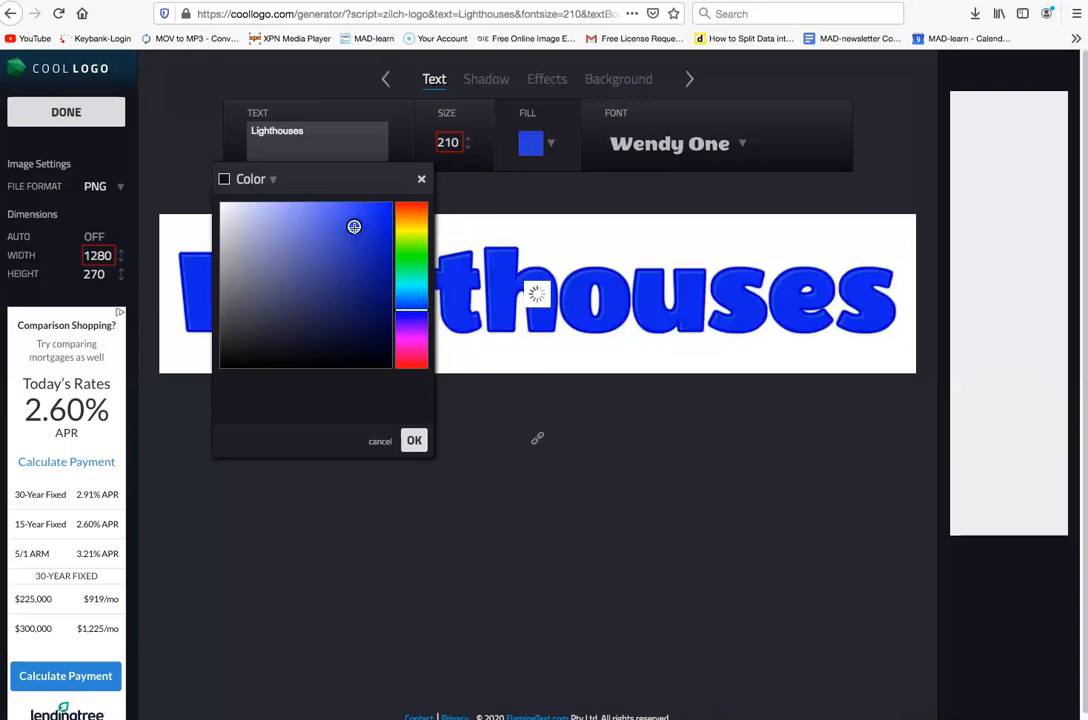
left_click(413, 440)
left_click(417, 434)
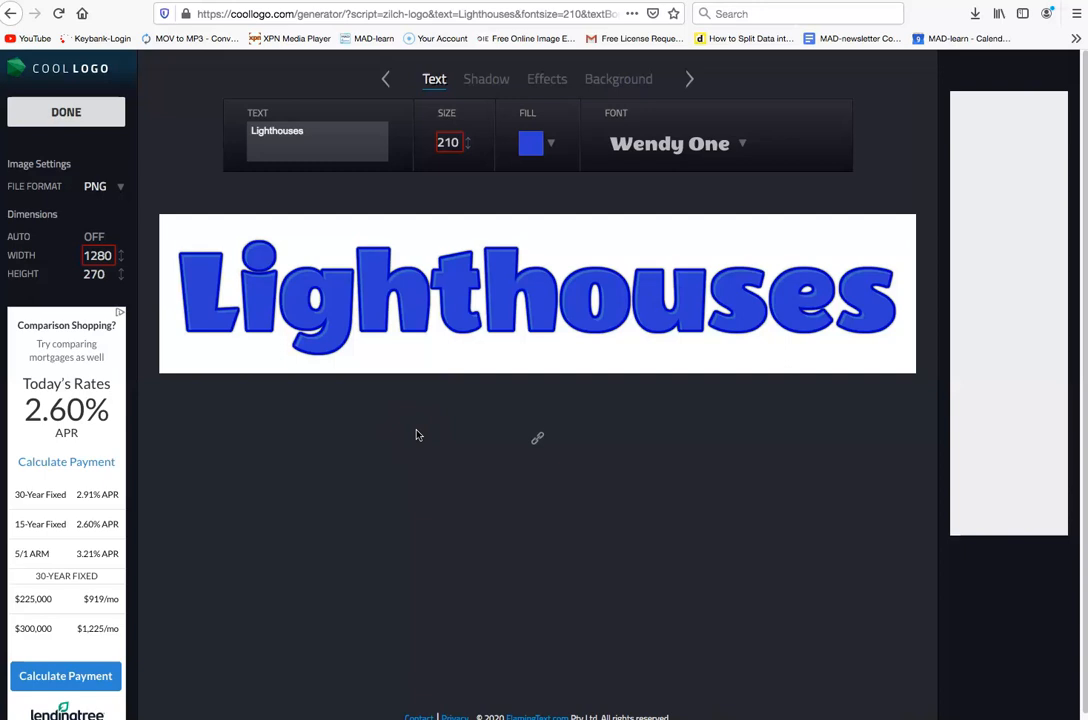
Change the text's shadow type to Drop and set the shadow size to 16
left_click(505, 85)
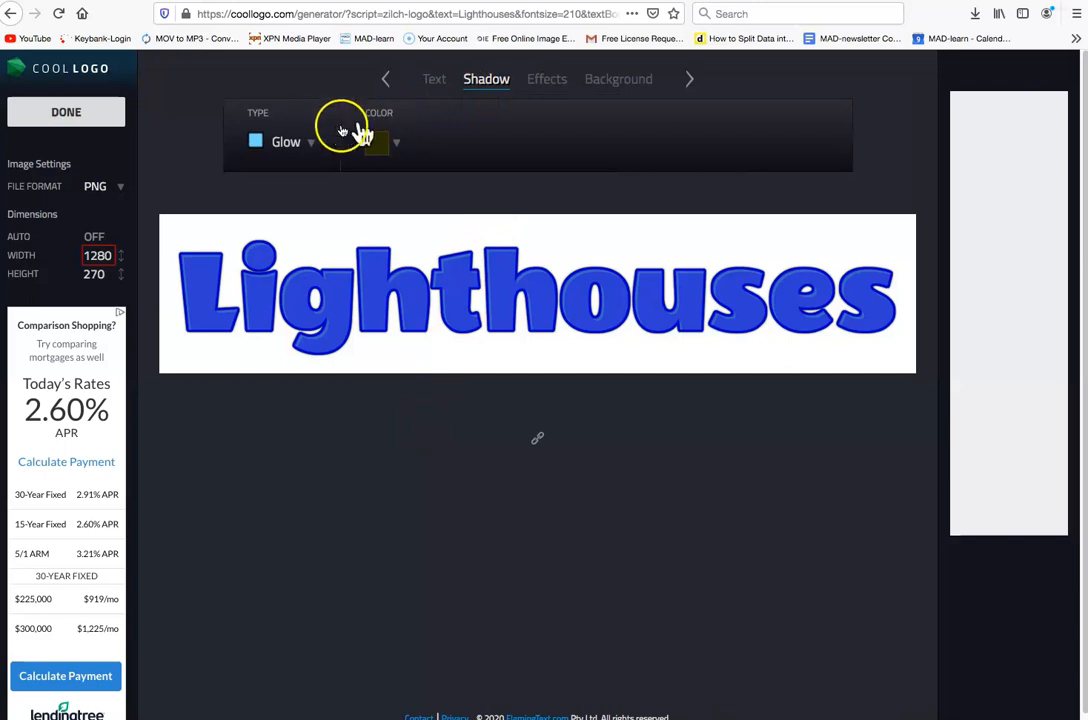
left_click(315, 144)
left_click(282, 212)
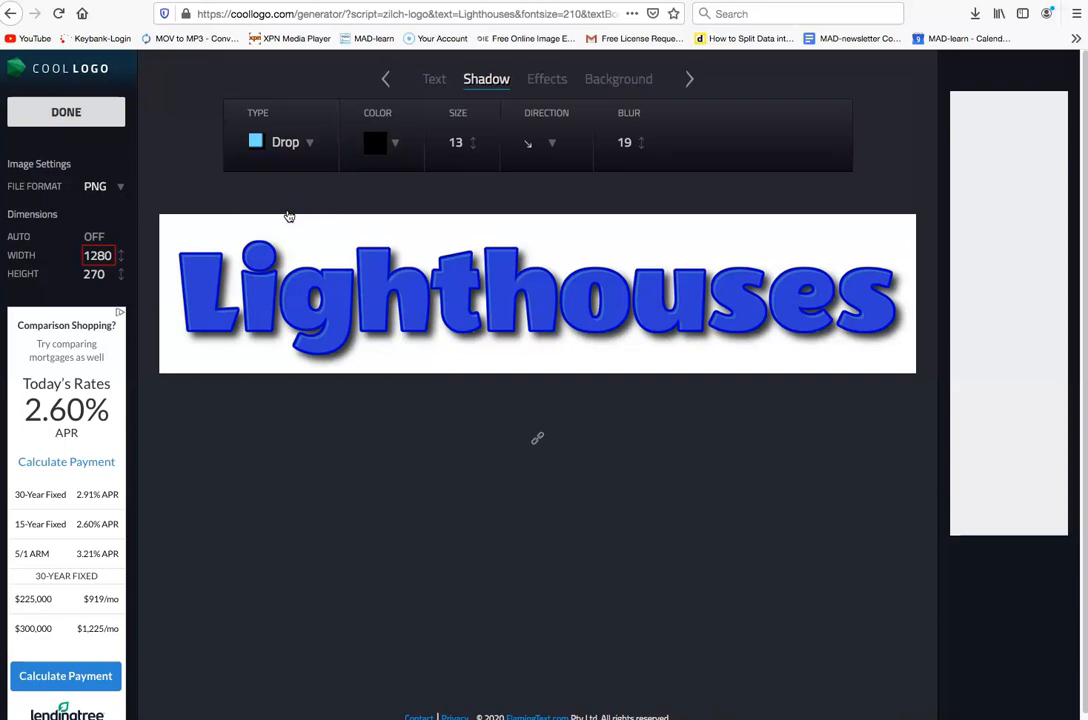
left_click(468, 144)
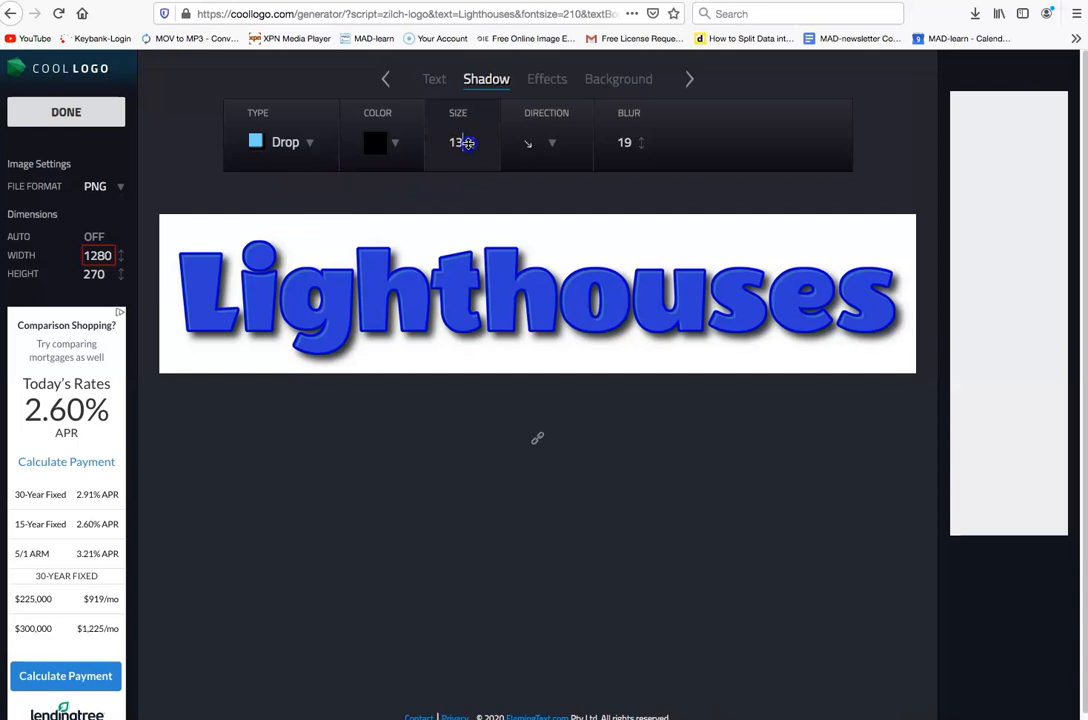
key("BackSpace")
type("6")
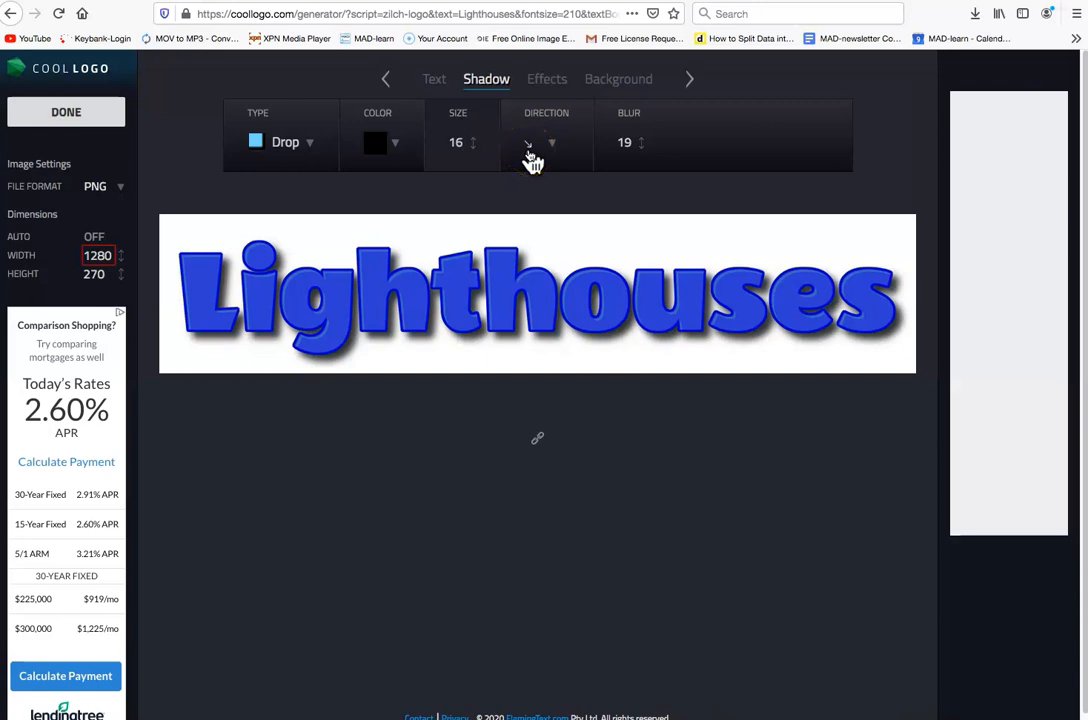
left_click(608, 141)
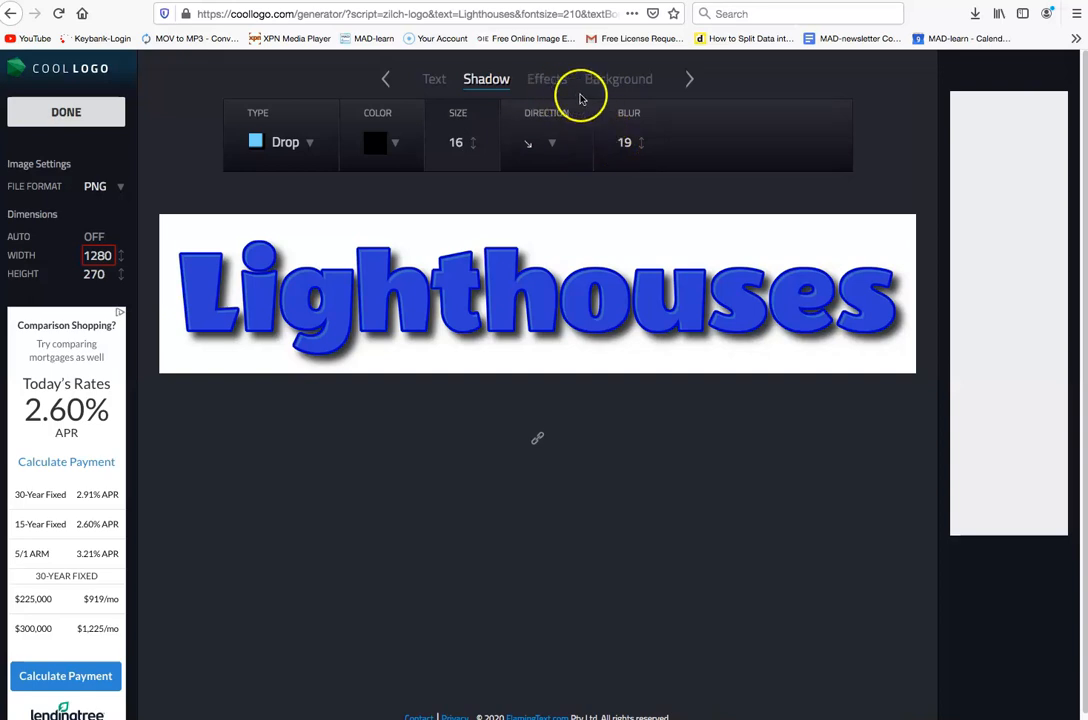
Change the logo's background fill from a solid colour to Transparent
left_click(615, 92)
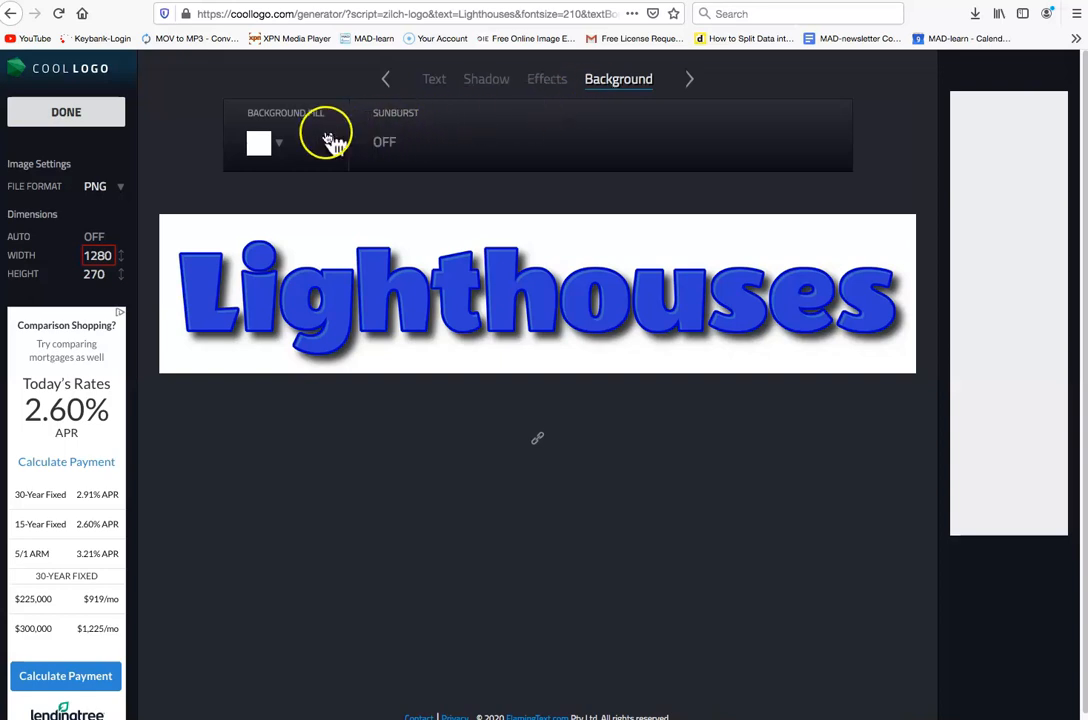
left_click(286, 147)
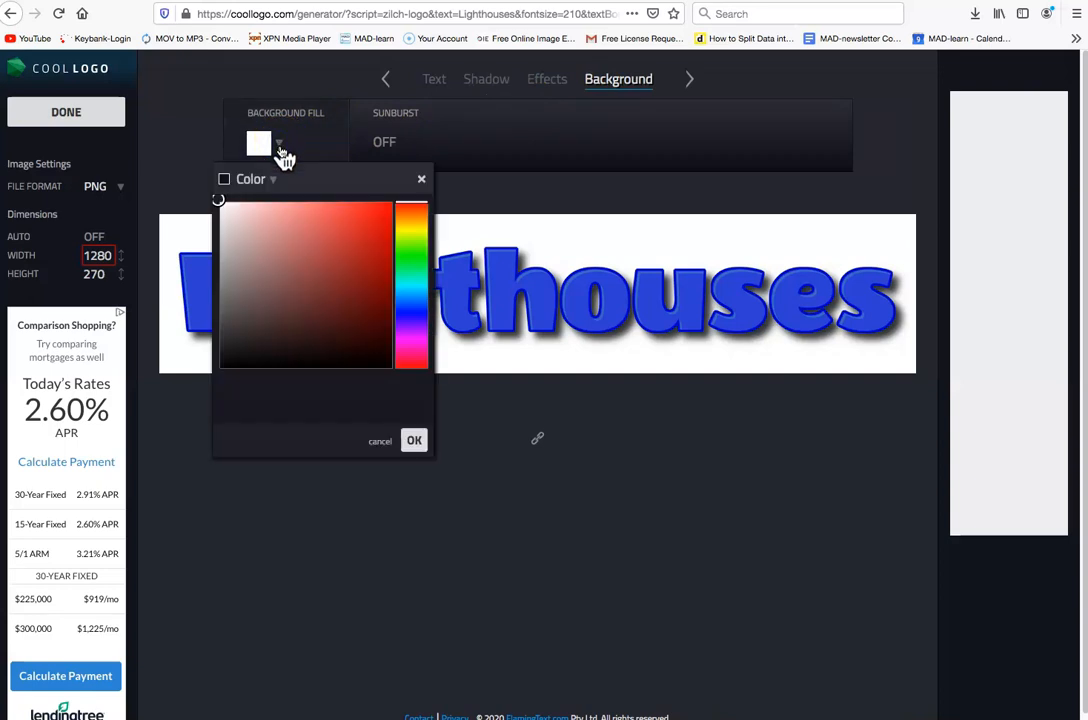
left_click(275, 188)
left_click(275, 185)
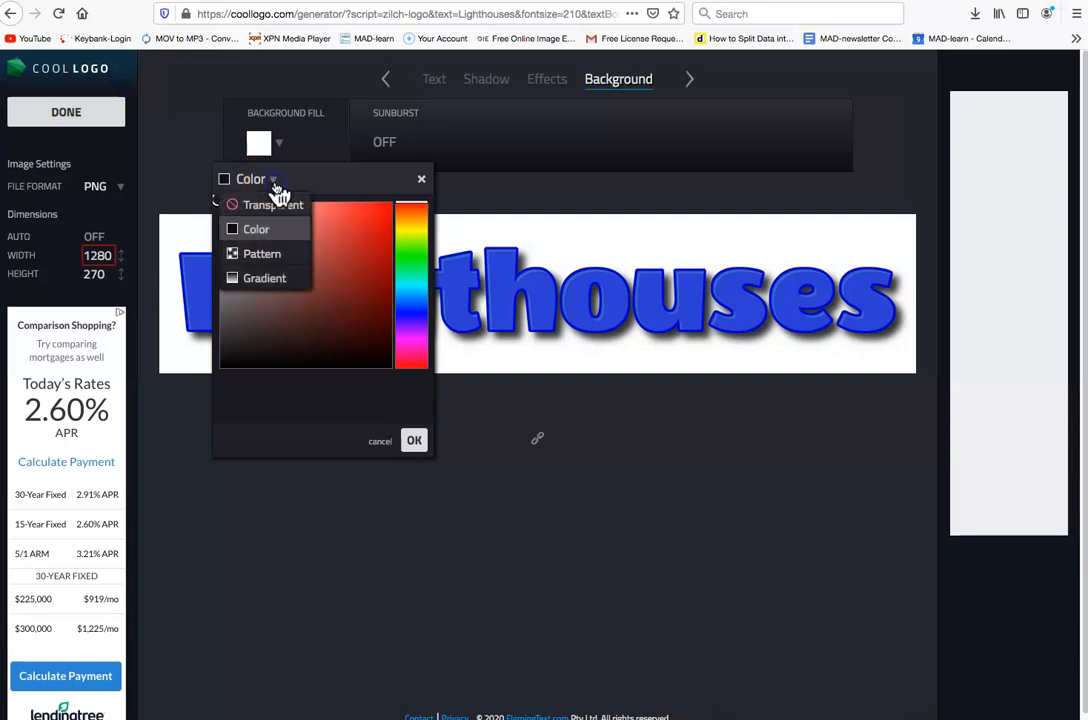
left_click(279, 208)
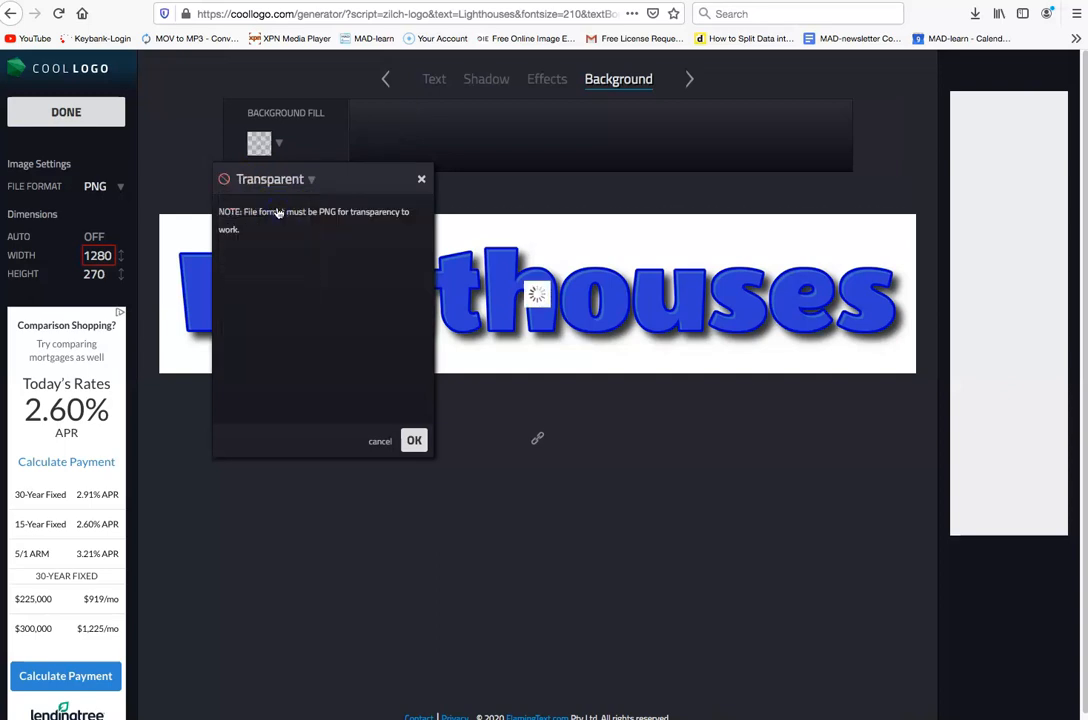
left_click(413, 440)
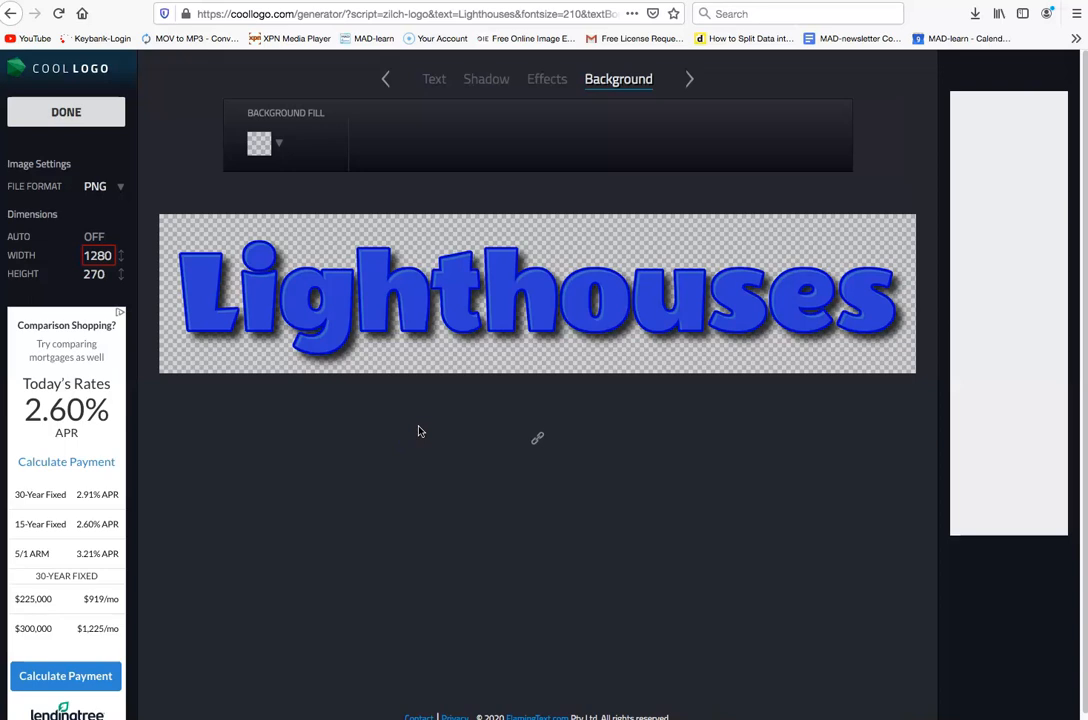
Finish the logo and download it, choosing to save the PNG file
left_click(83, 130)
left_click(66, 113)
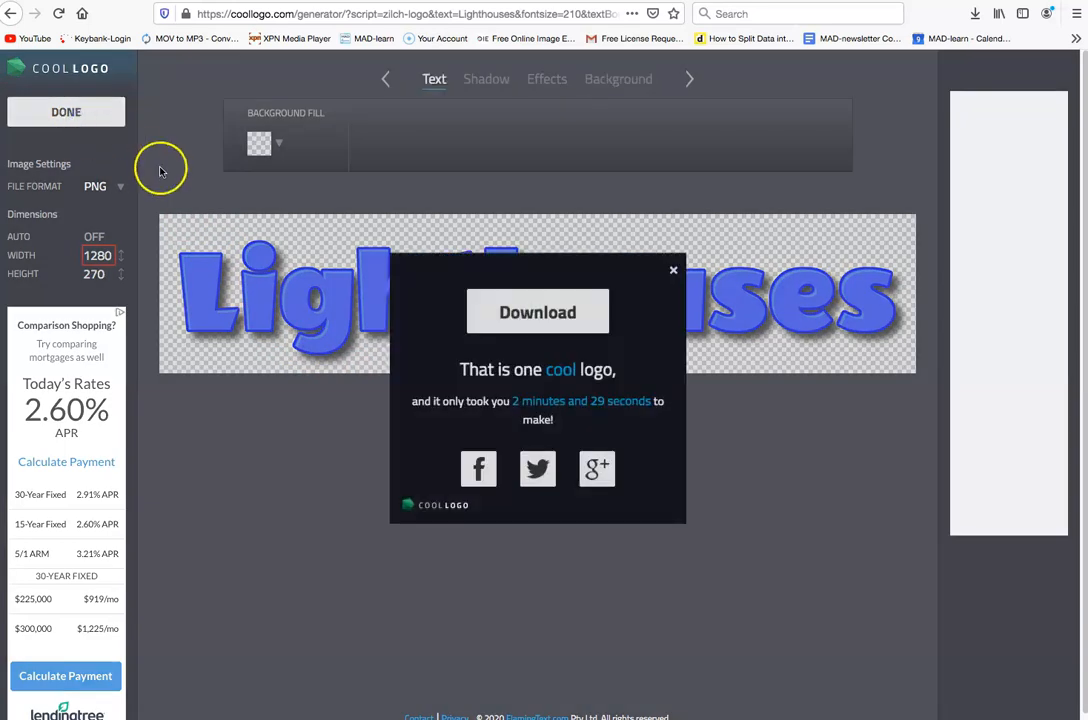
left_click(513, 320)
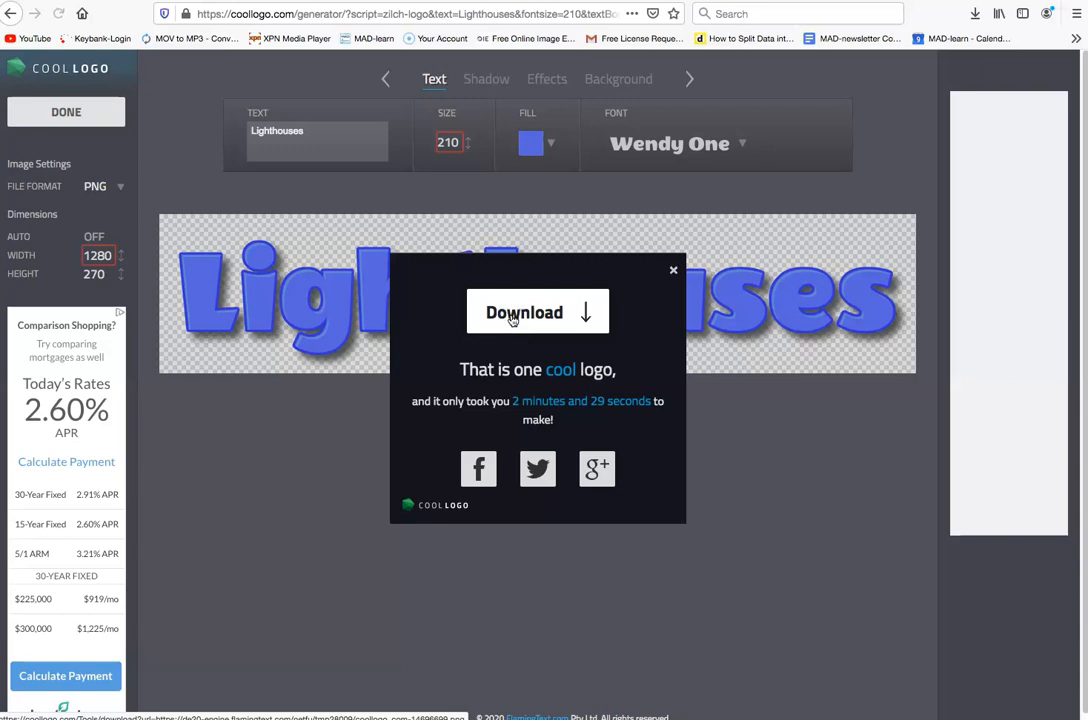
left_click(697, 450)
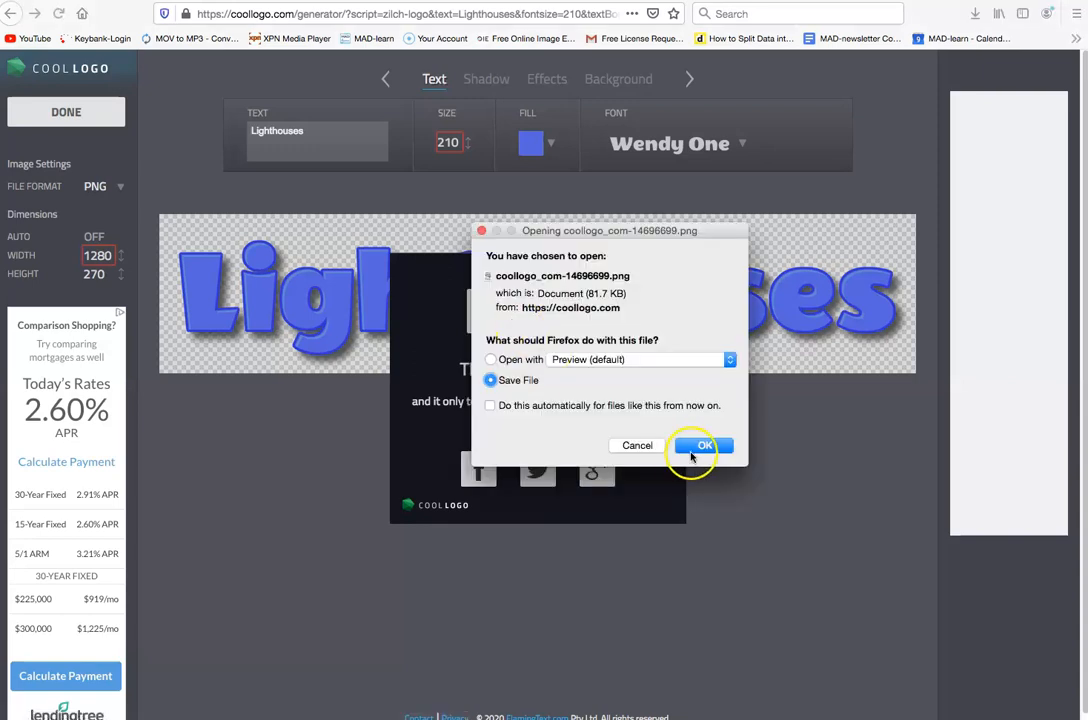